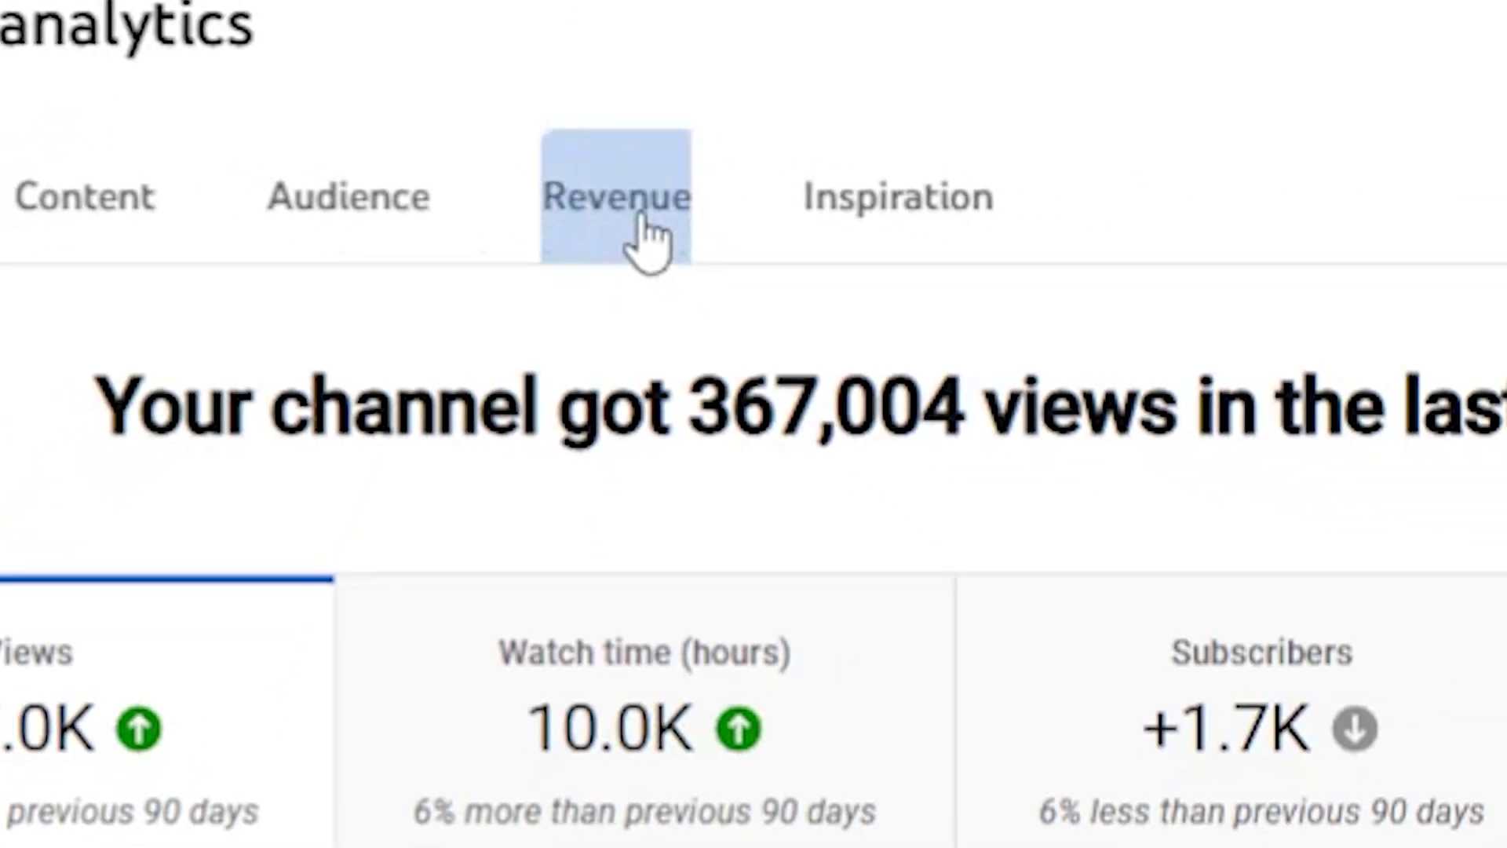
# - Show the channel's Revenue analytics with the $13,845.86 estimated revenue chart
pyautogui.click(642, 221)
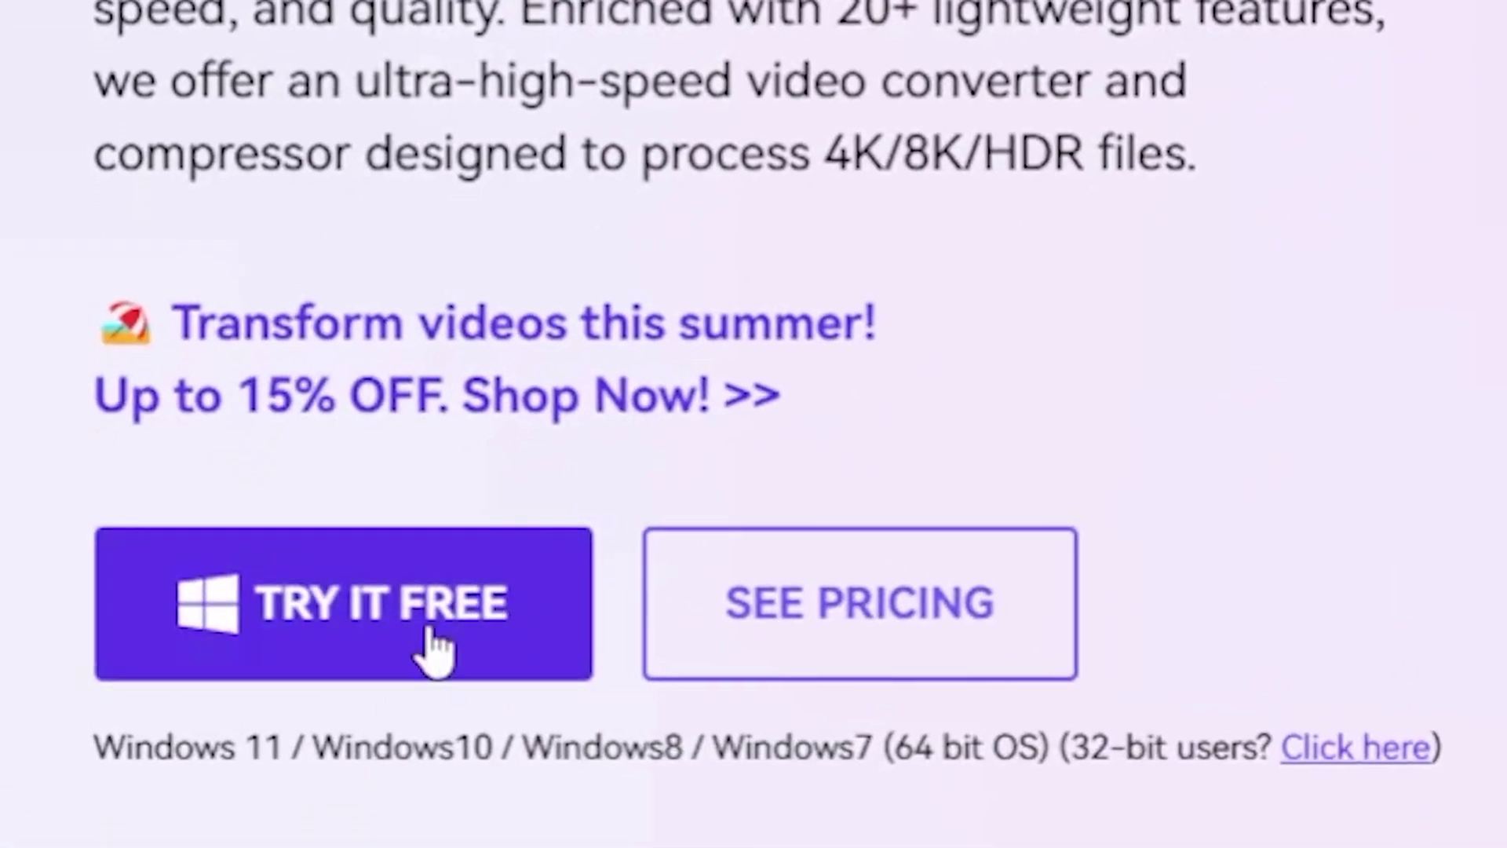
# - Download the free UniConverter setup .exe for Windows via TRY IT FREE
pyautogui.click(350, 638)
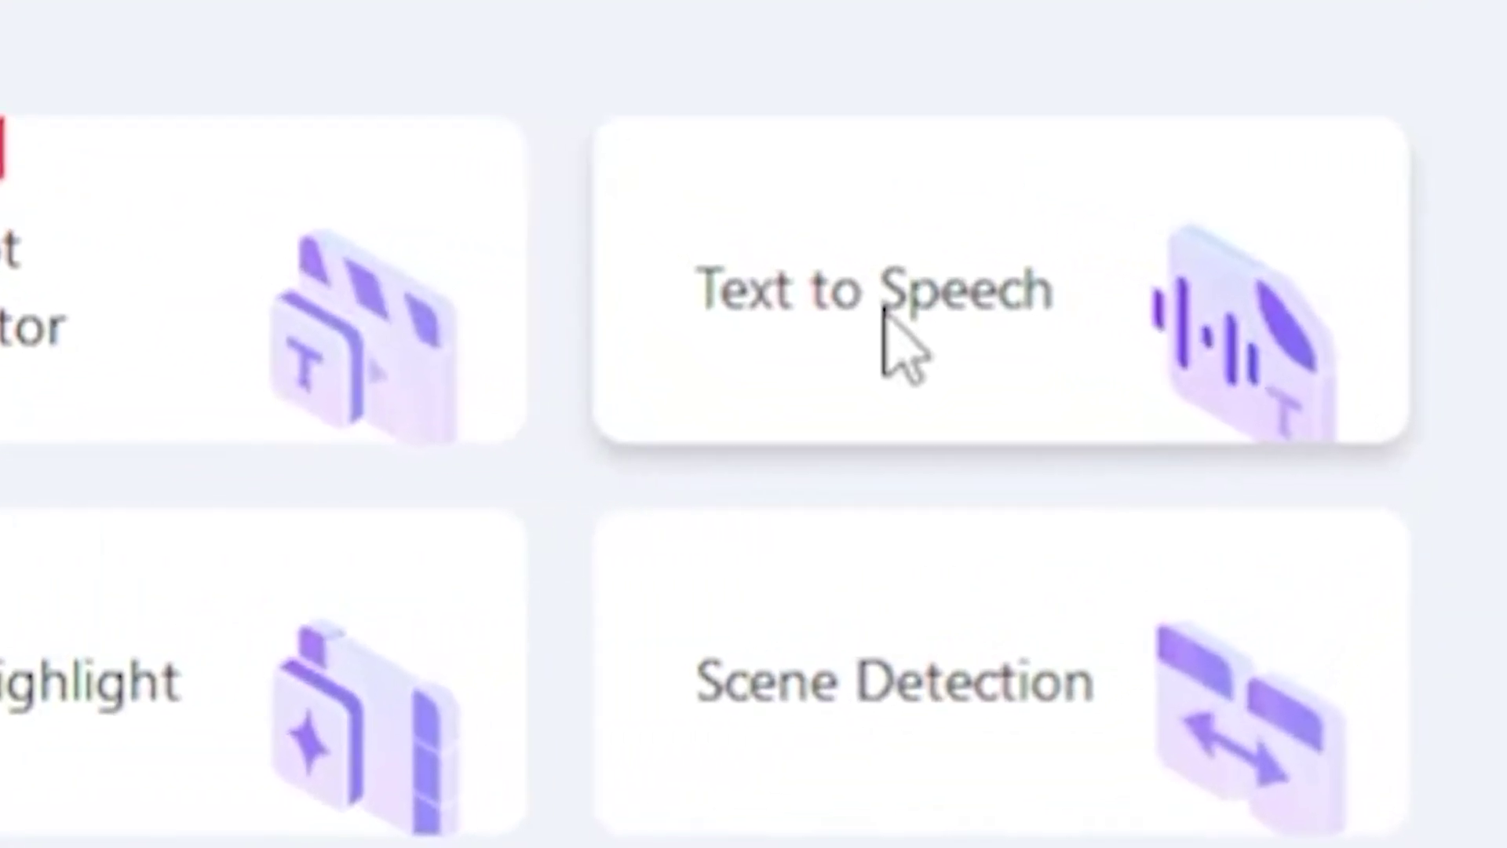
# - Open Text to Speech and browse the Advertisement, Social Media and Education voice categories
pyautogui.click(1222, 387)
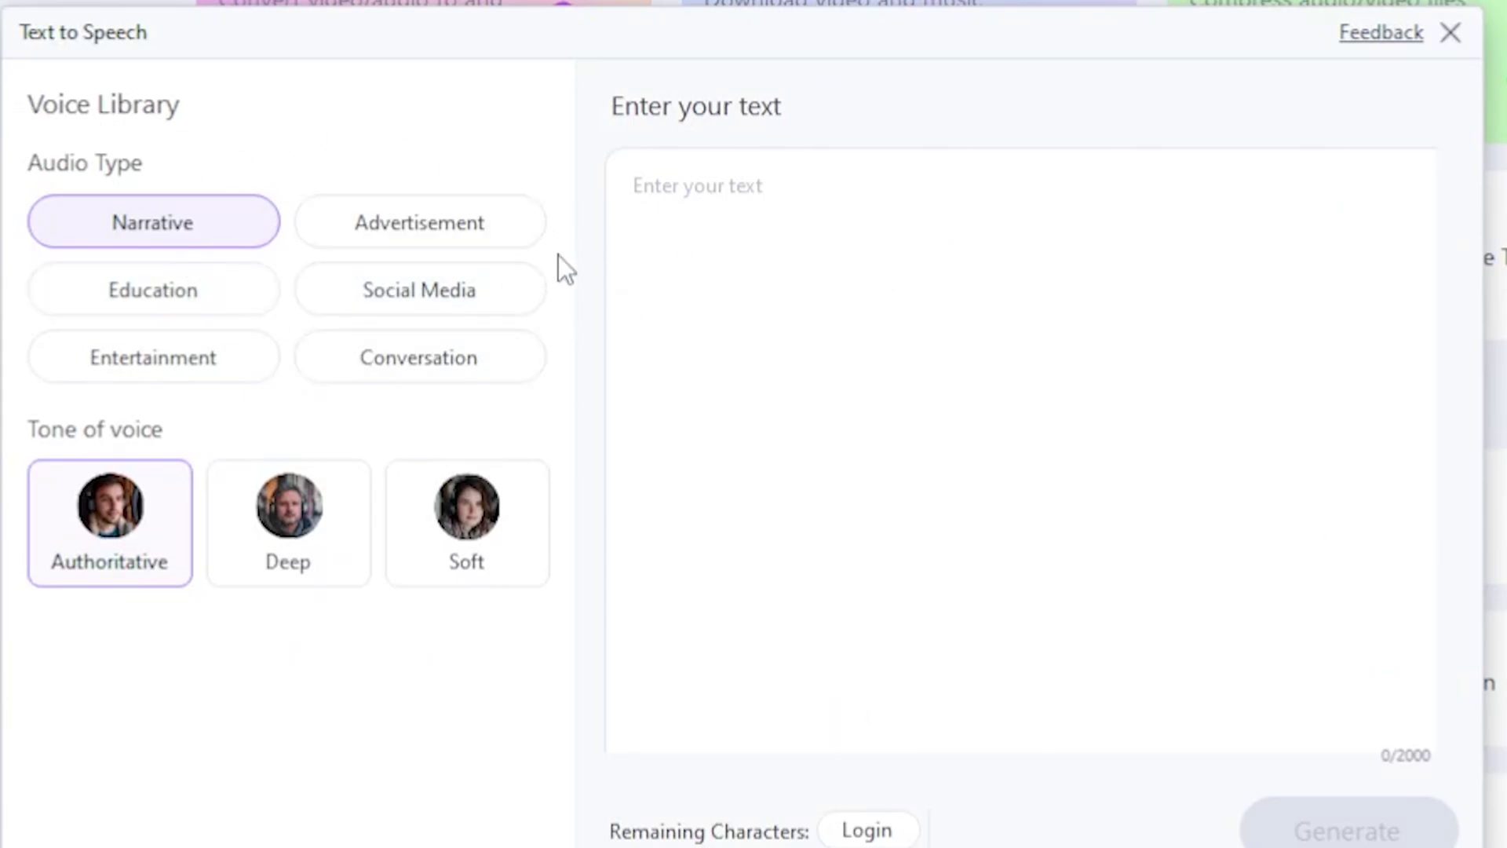
pyautogui.click(419, 228)
pyautogui.click(421, 289)
pyautogui.click(190, 297)
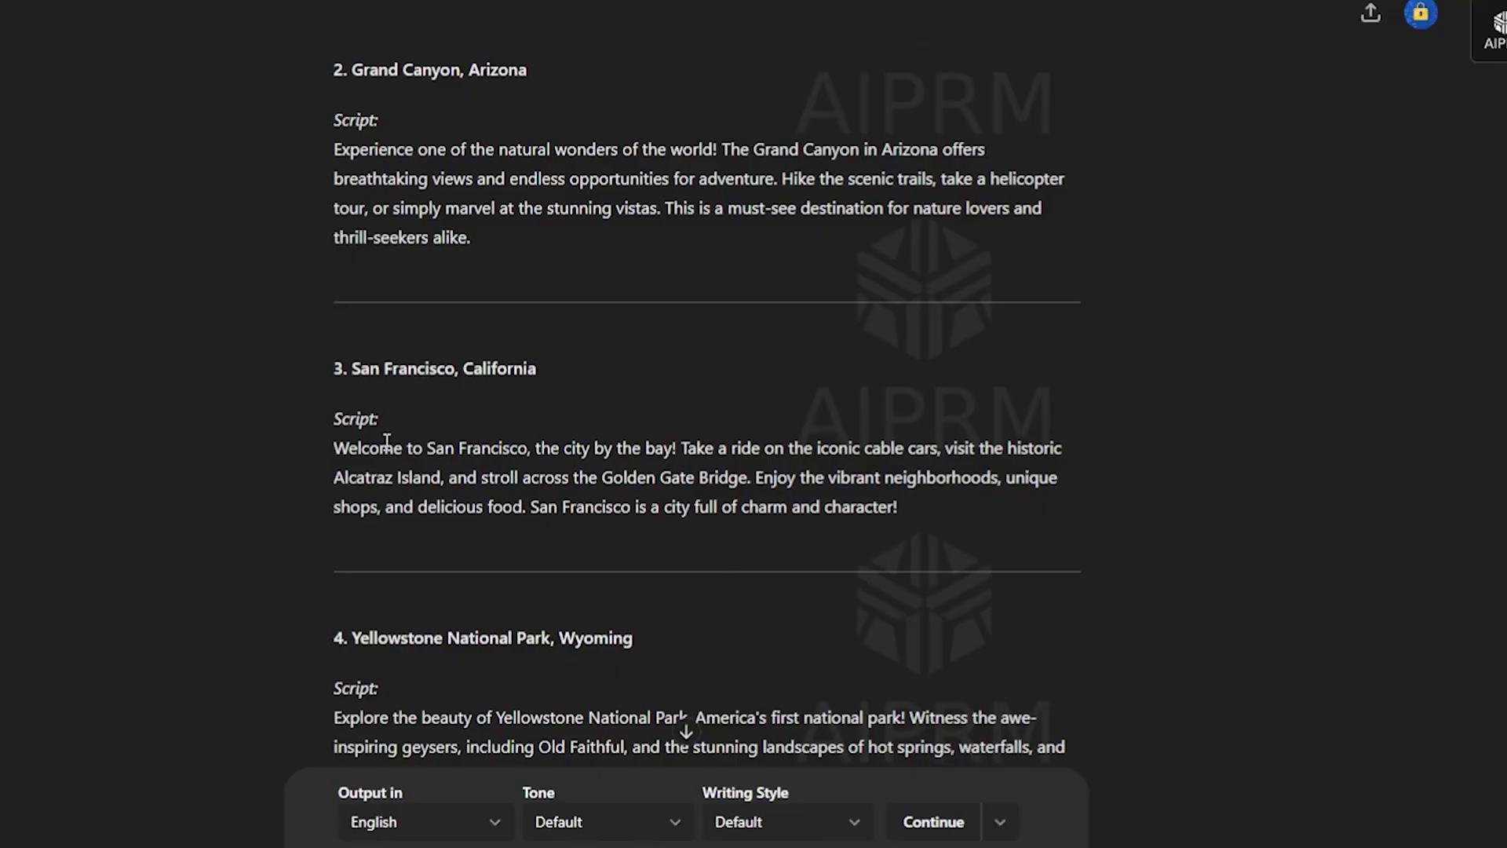
# - Copy the San Francisco script text and switch the voice category to Entertainment
pyautogui.moveTo(333, 447); pyautogui.dragTo(938, 507)
pyautogui.rightClick(834, 469)
pyautogui.click(898, 487)
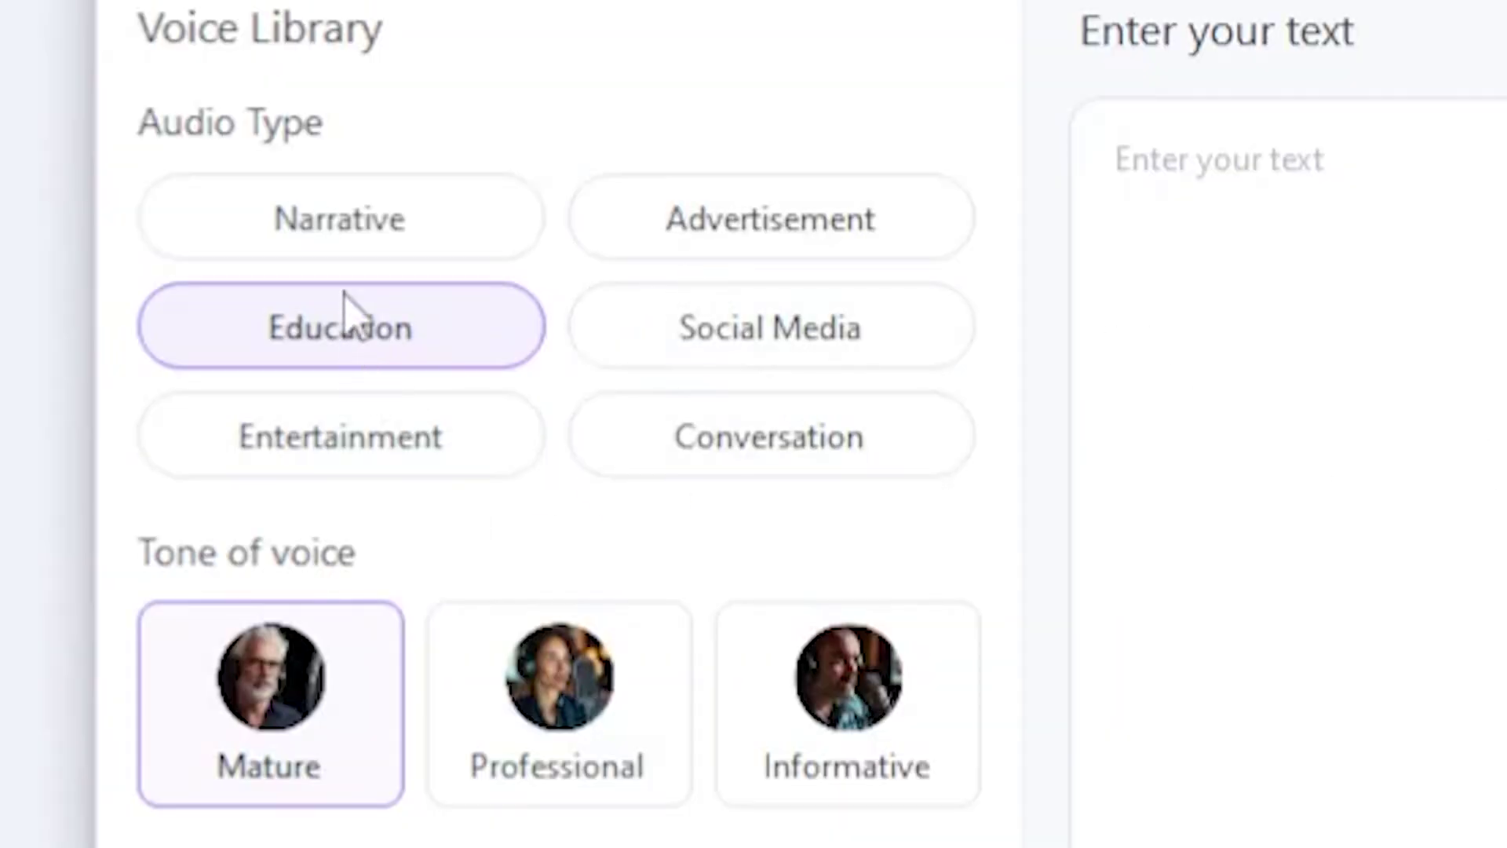
pyautogui.click(335, 459)
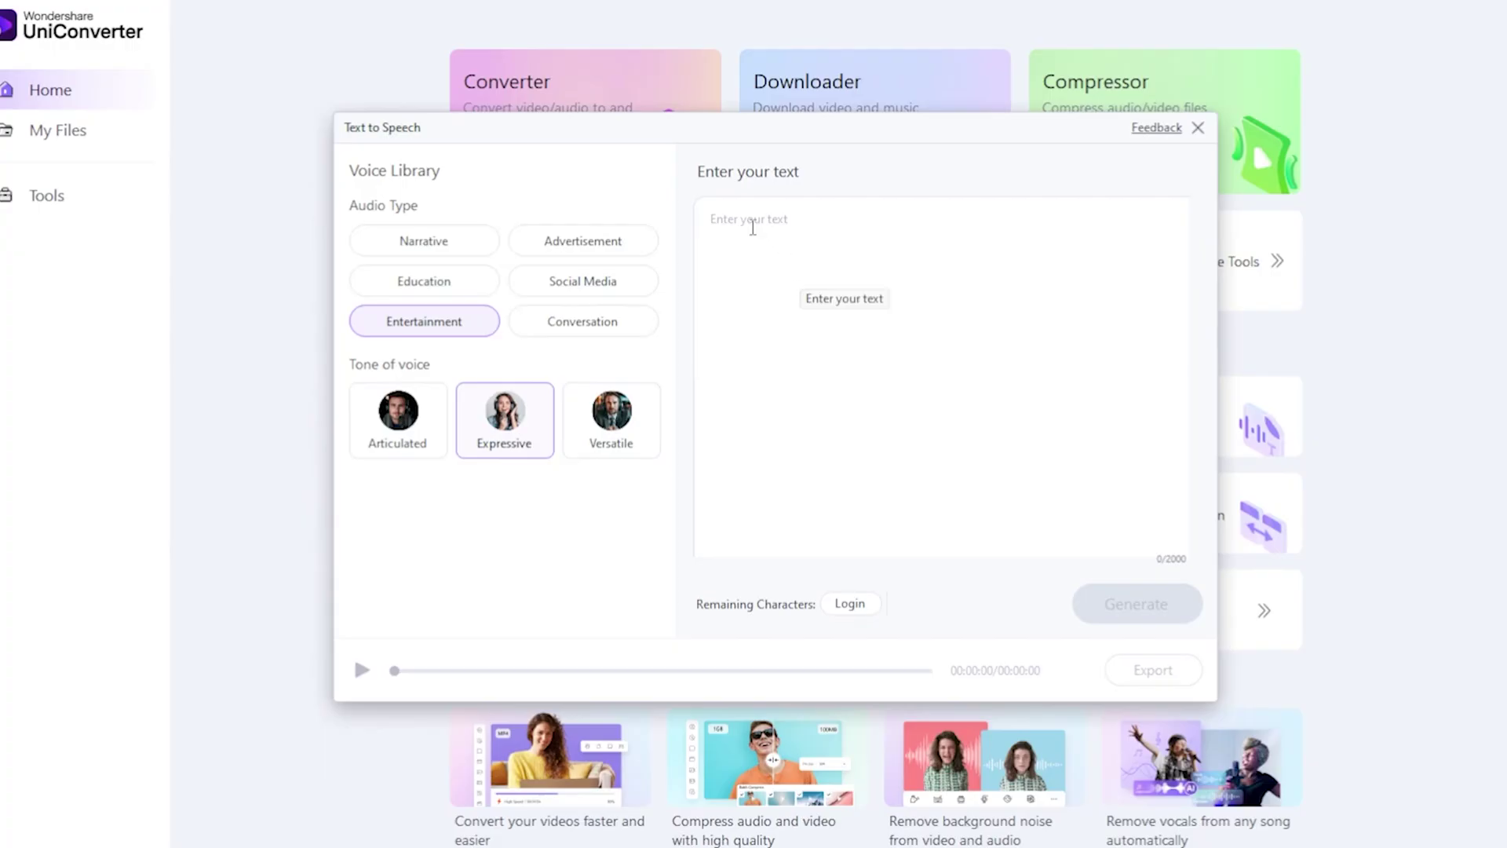
# - Paste the 282-character script into the text box and generate the voiceover
pyautogui.click(752, 228)
pyautogui.hotkey('ctrl', 'v')
pyautogui.click(1137, 603)
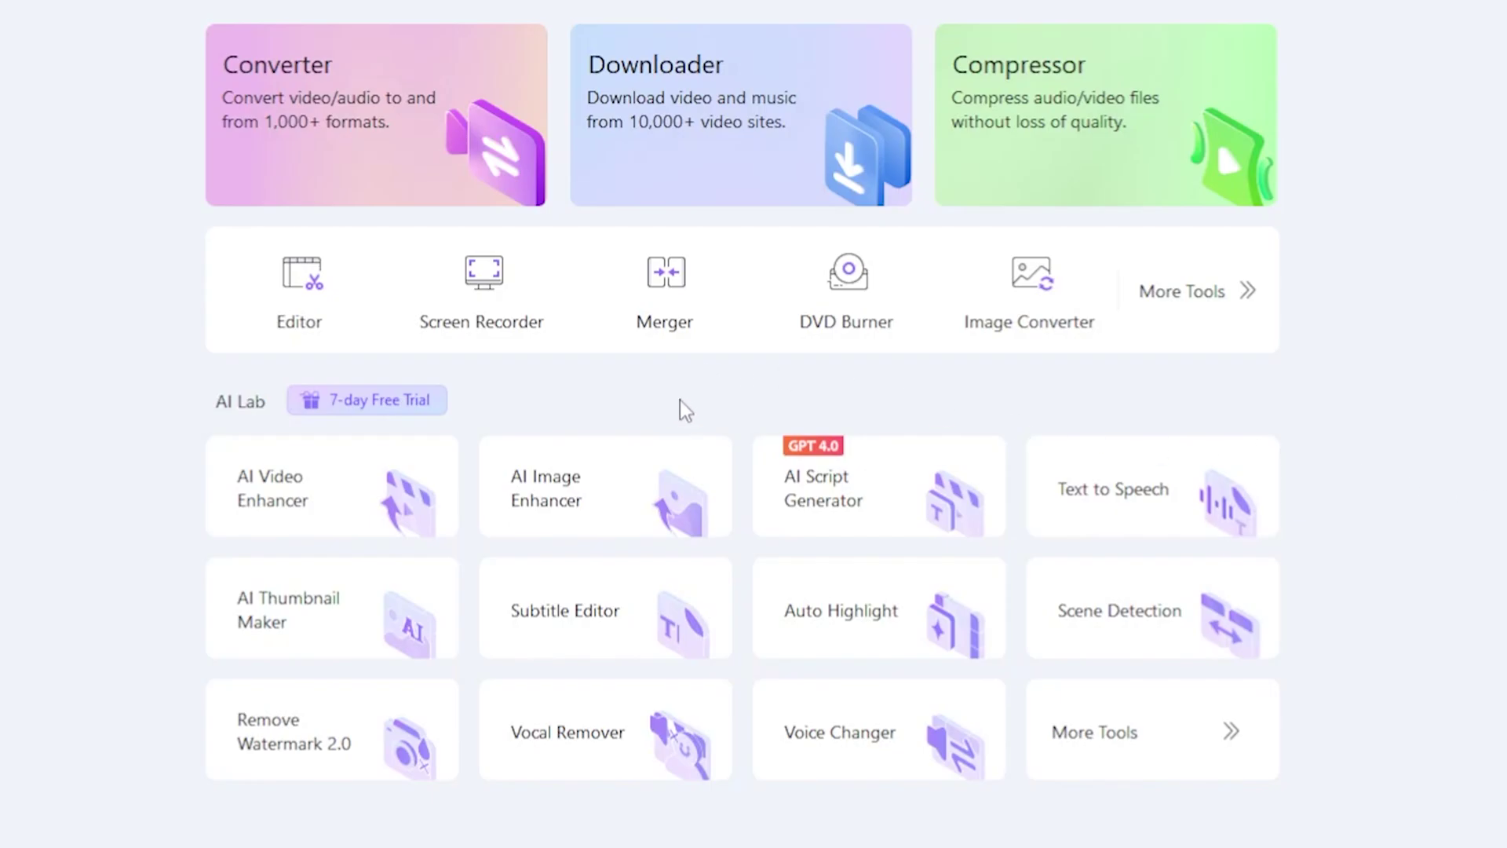
# - Generate an educational YouTube script on 'Best Places to Visit in the USA' with a Casual tone
pyautogui.click(874, 496)
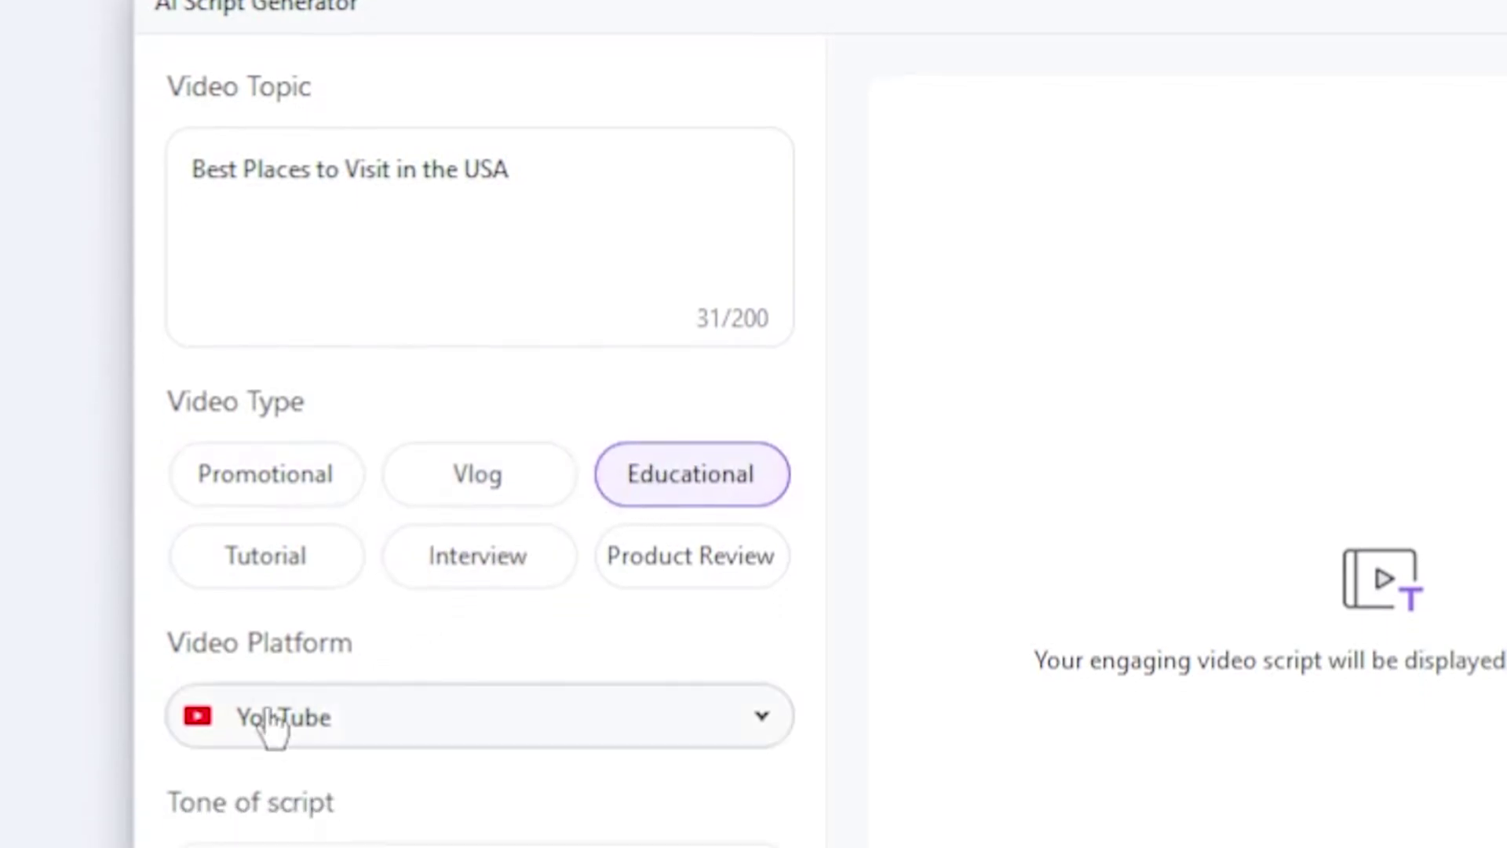
pyautogui.click(262, 796)
pyautogui.click(279, 491)
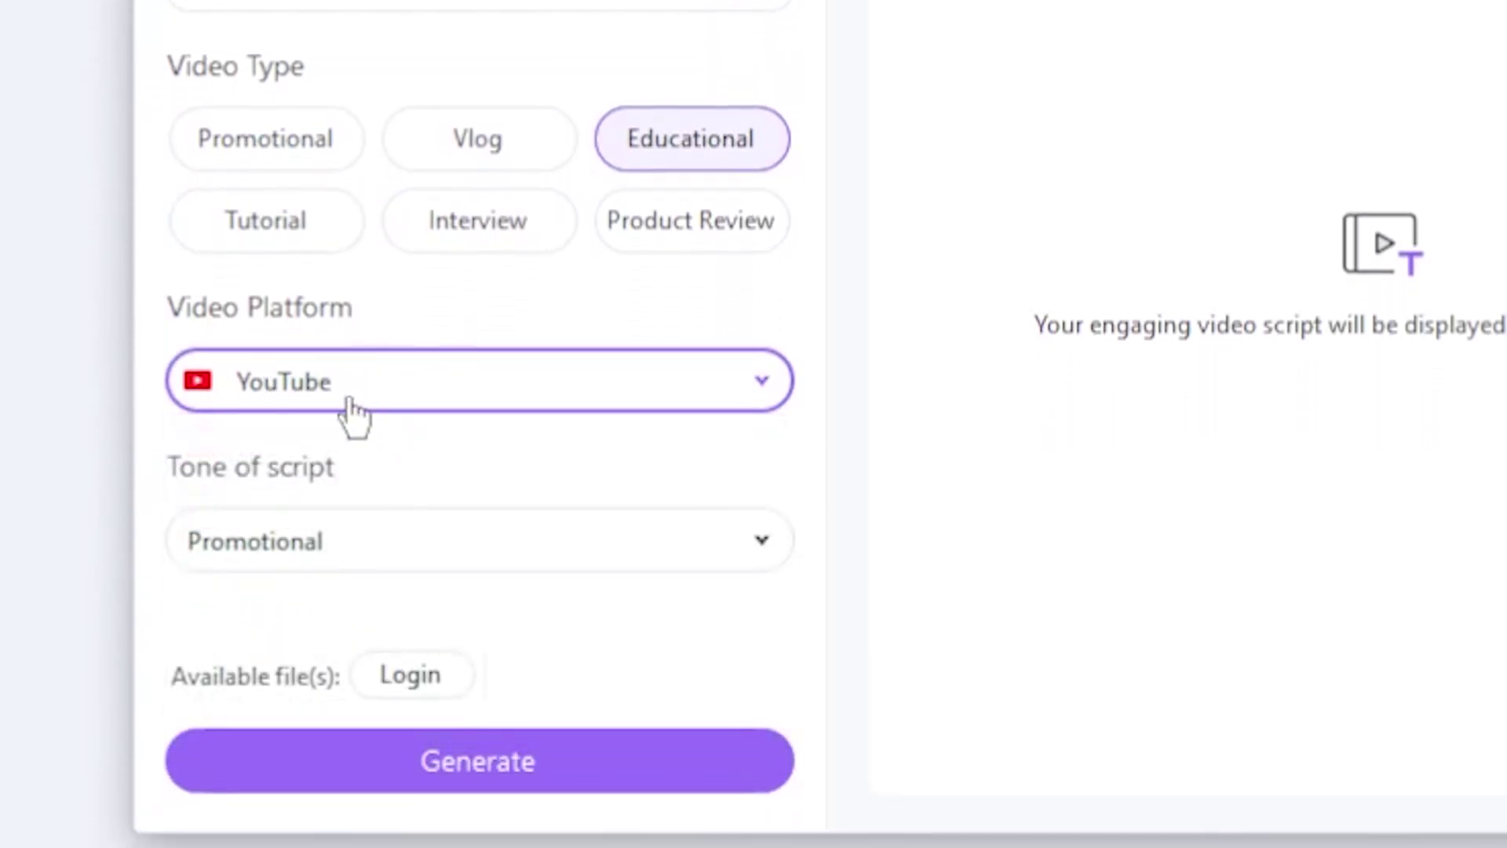
pyautogui.click(336, 551)
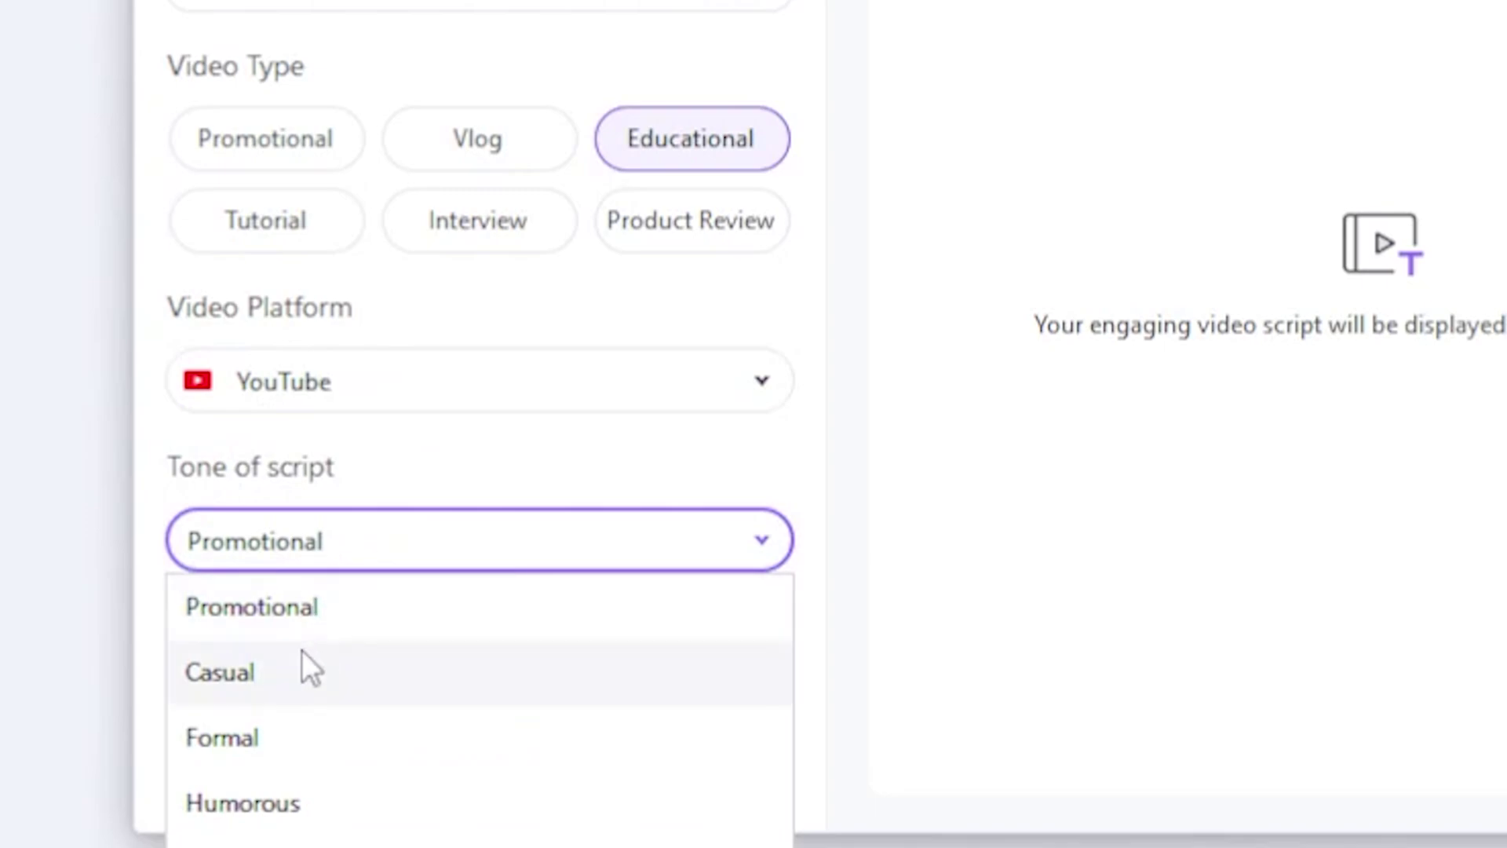
pyautogui.click(226, 676)
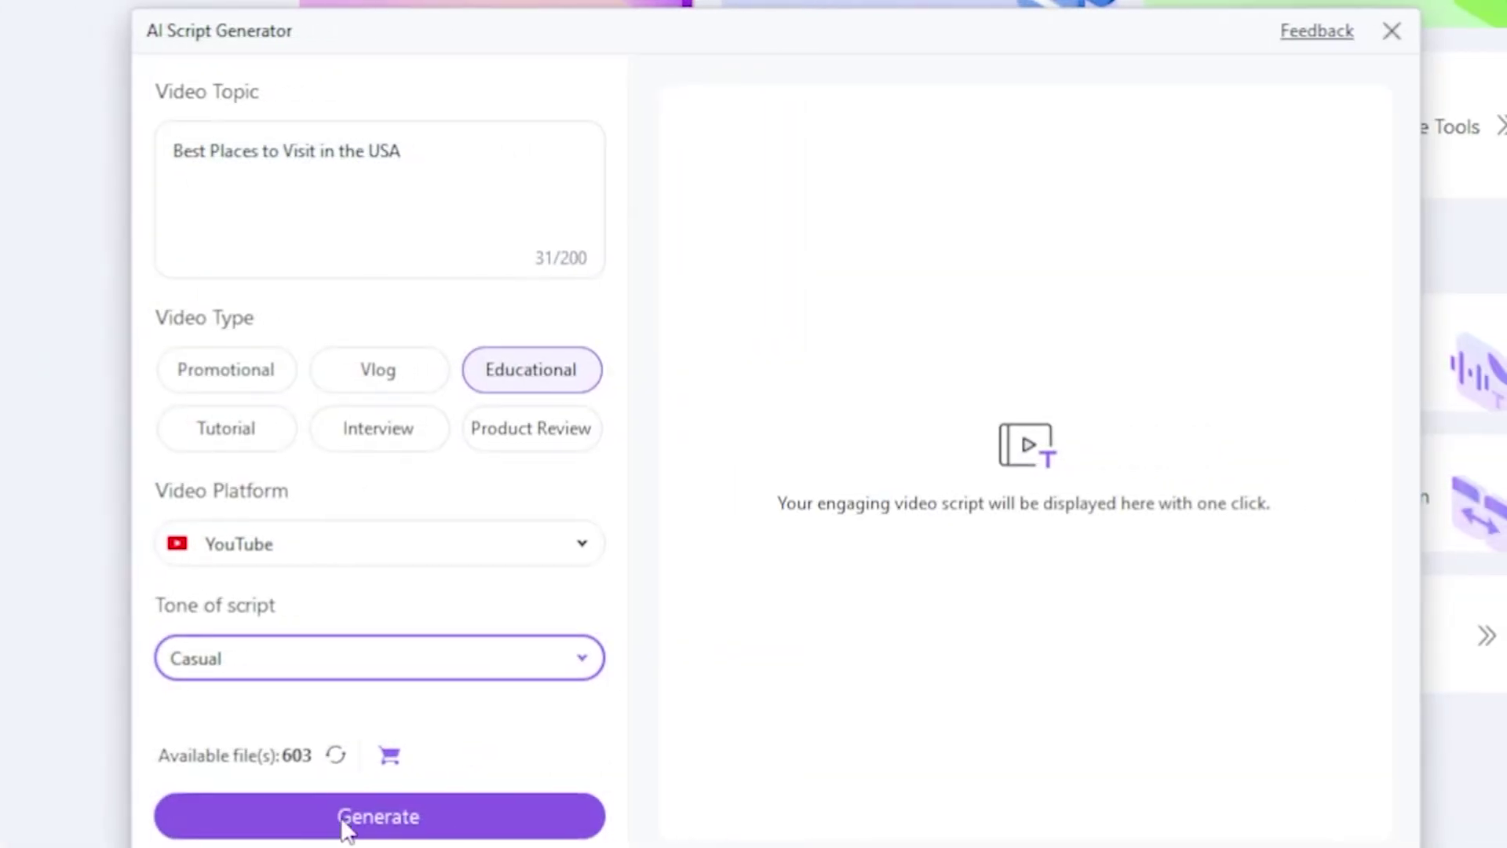
pyautogui.click(351, 820)
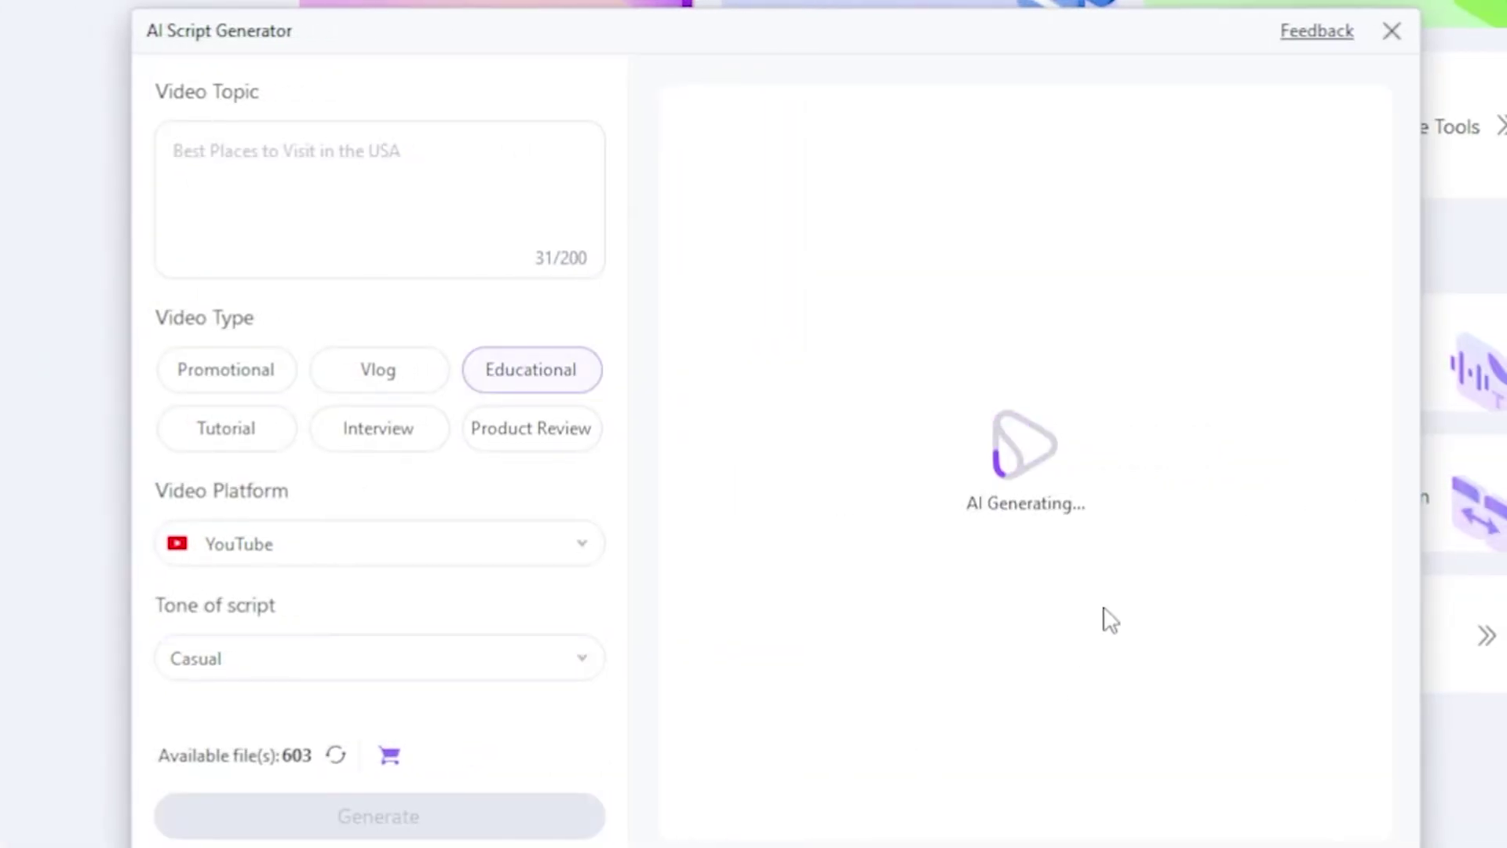
# - Select the host's opening paragraph in the generated USA travel script
pyautogui.moveTo(687, 189); pyautogui.dragTo(880, 189)
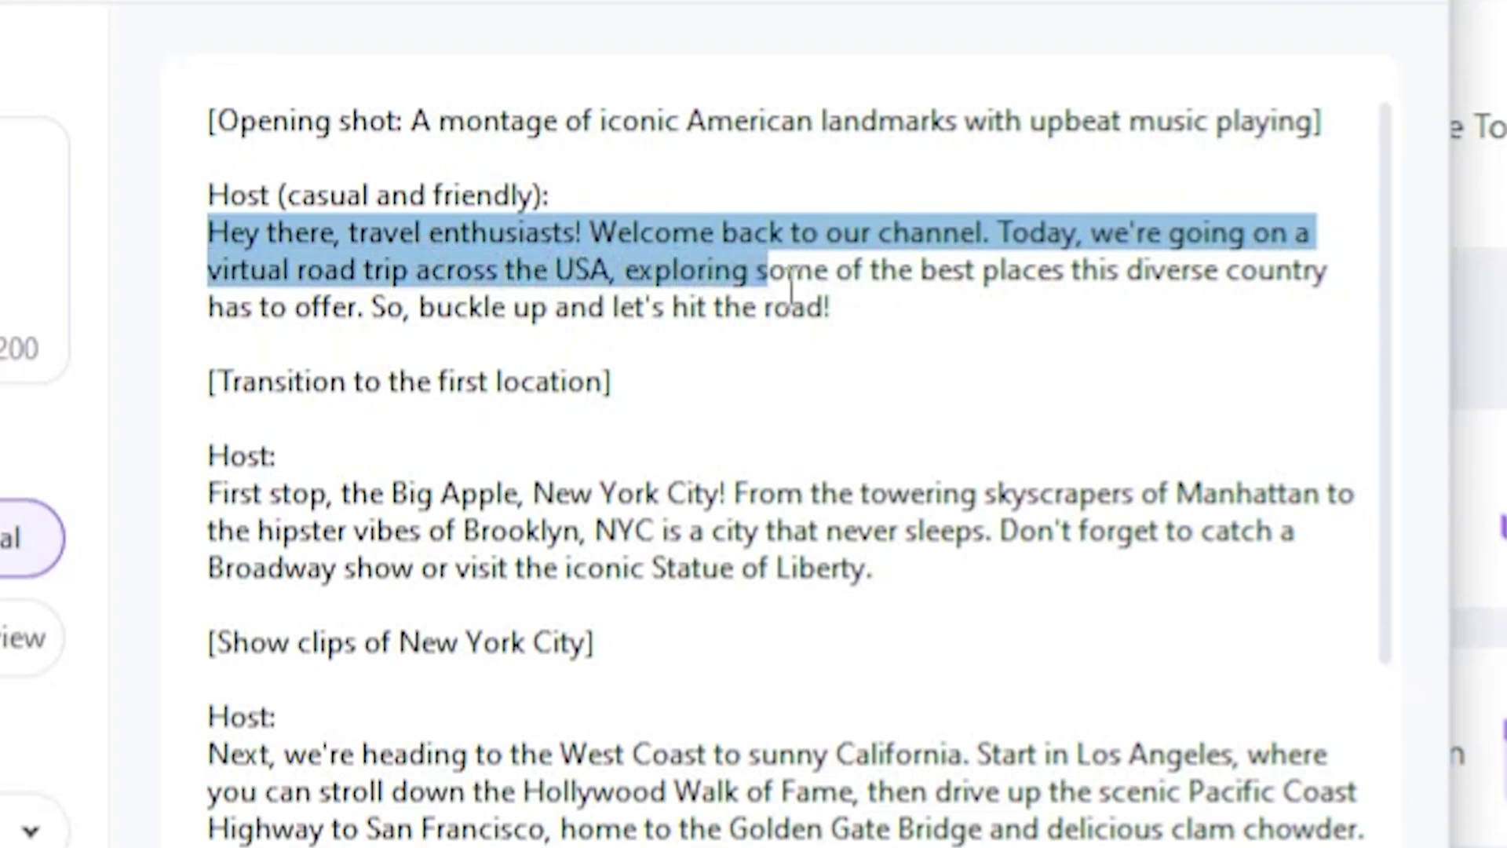
pyautogui.moveTo(792, 284); pyautogui.dragTo(946, 308)
# - Deselect the opening paragraph of the generated script
pyautogui.click(923, 424)
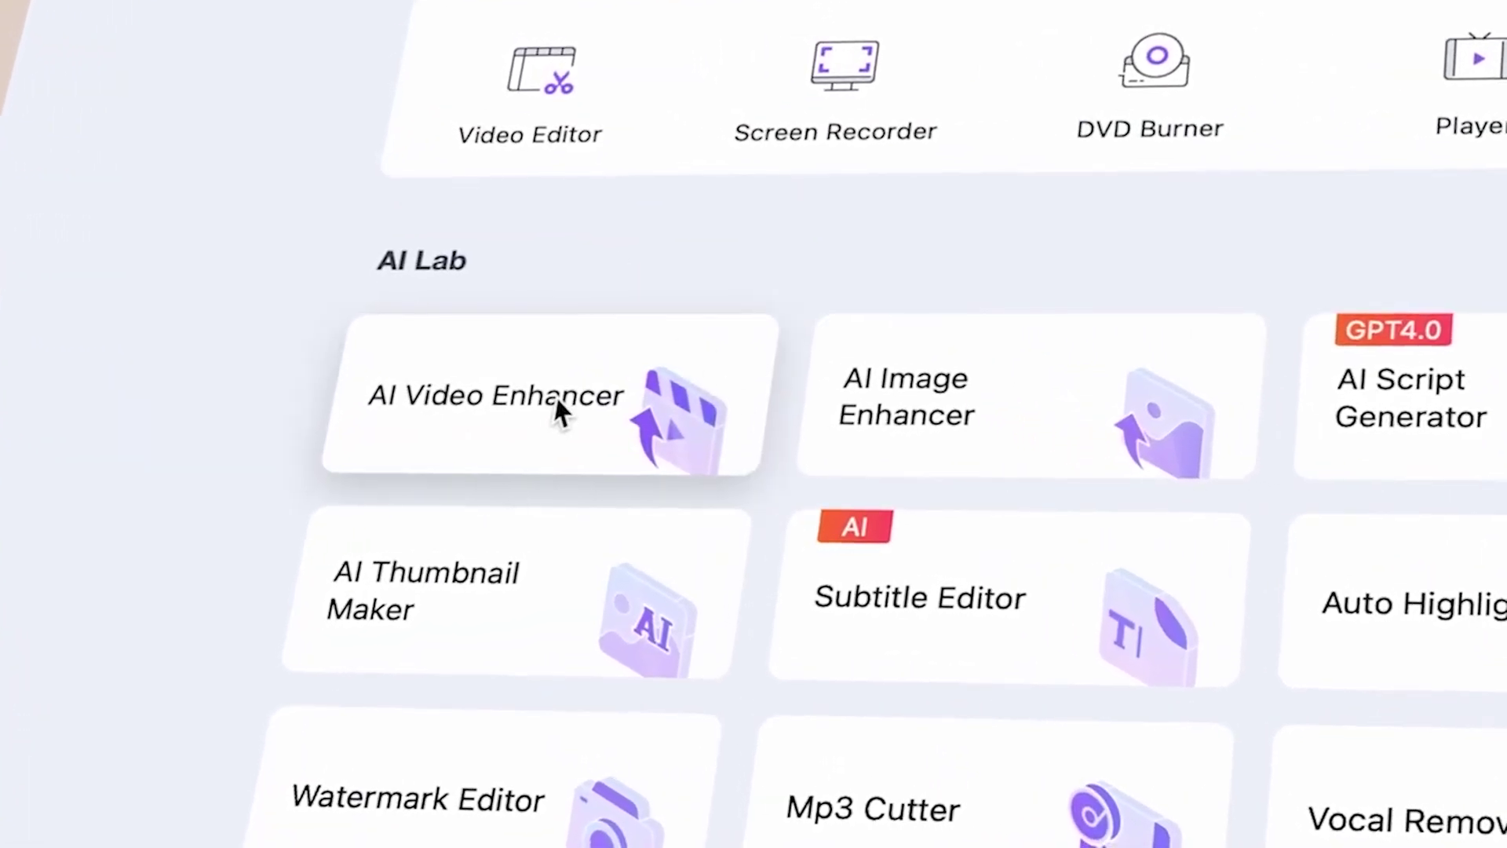
# - Add the basketball clip to AI Video Enhancer and set AI Upscaler to 4X (2560*1440)
pyautogui.click(559, 410)
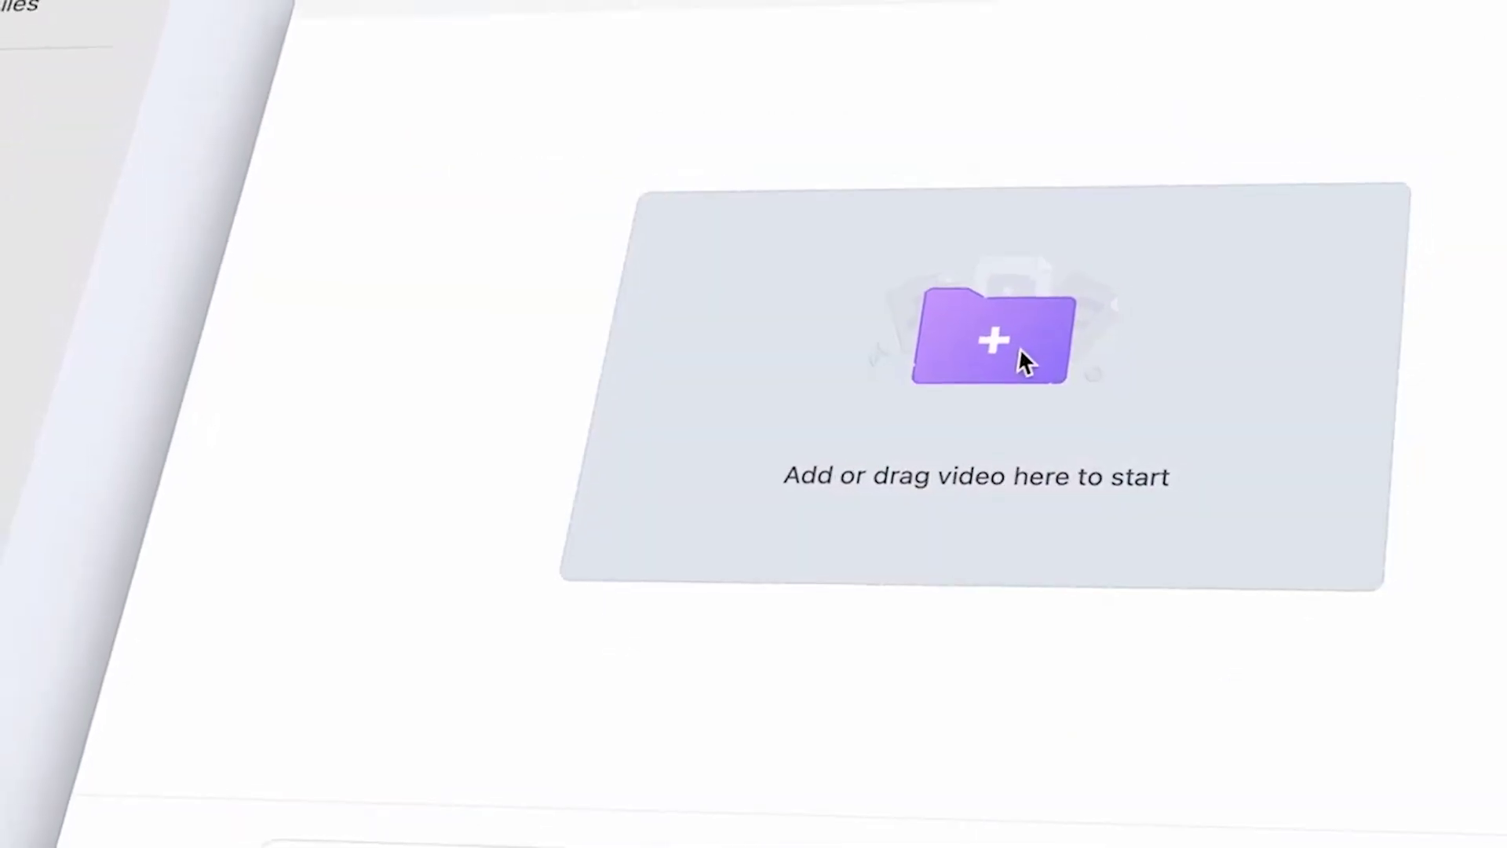
pyautogui.click(1071, 309)
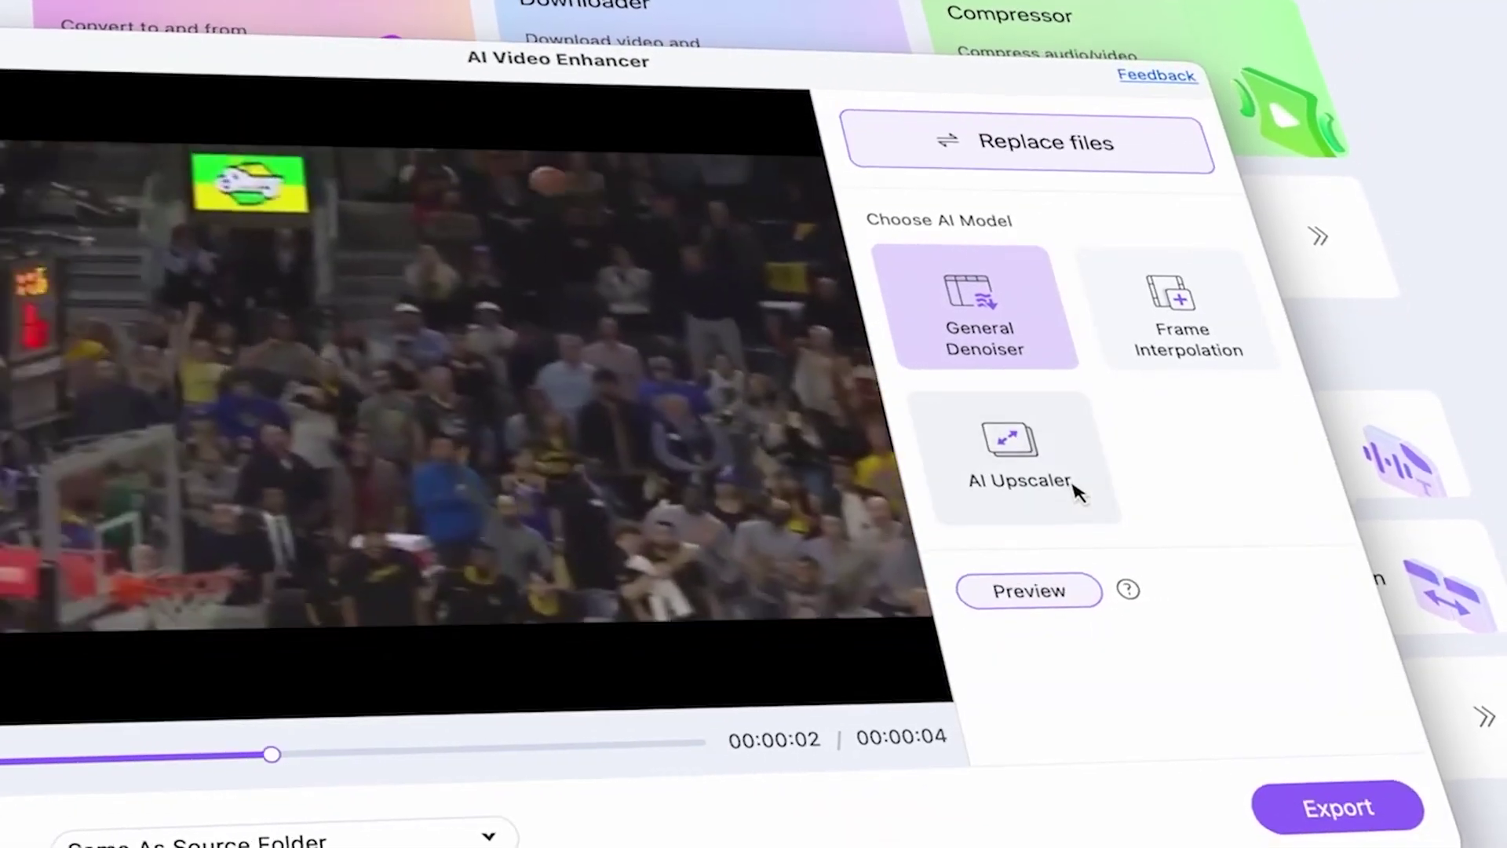
pyautogui.click(1013, 452)
pyautogui.click(1043, 522)
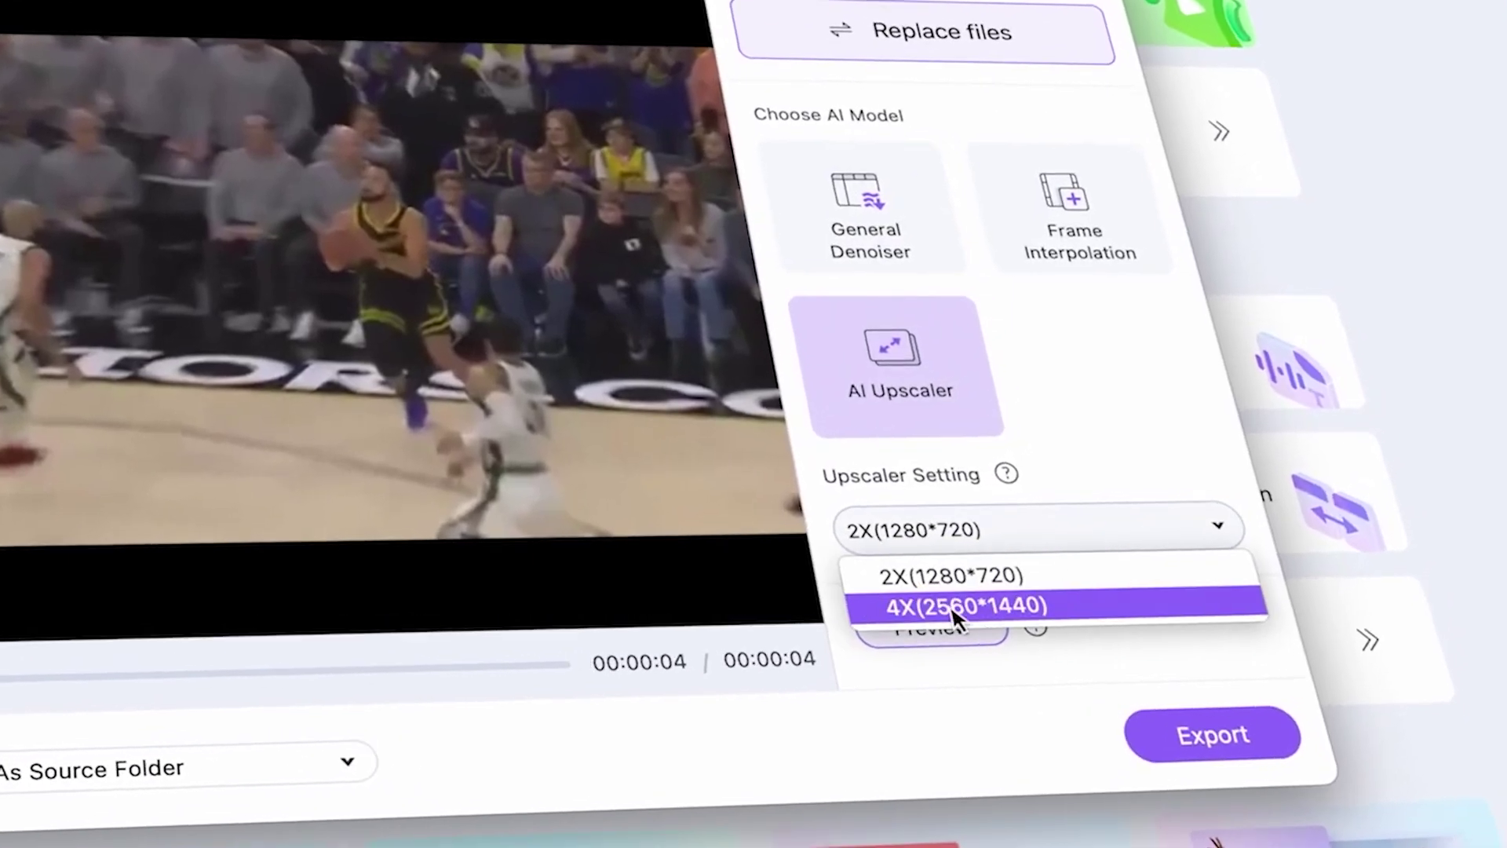
pyautogui.click(953, 609)
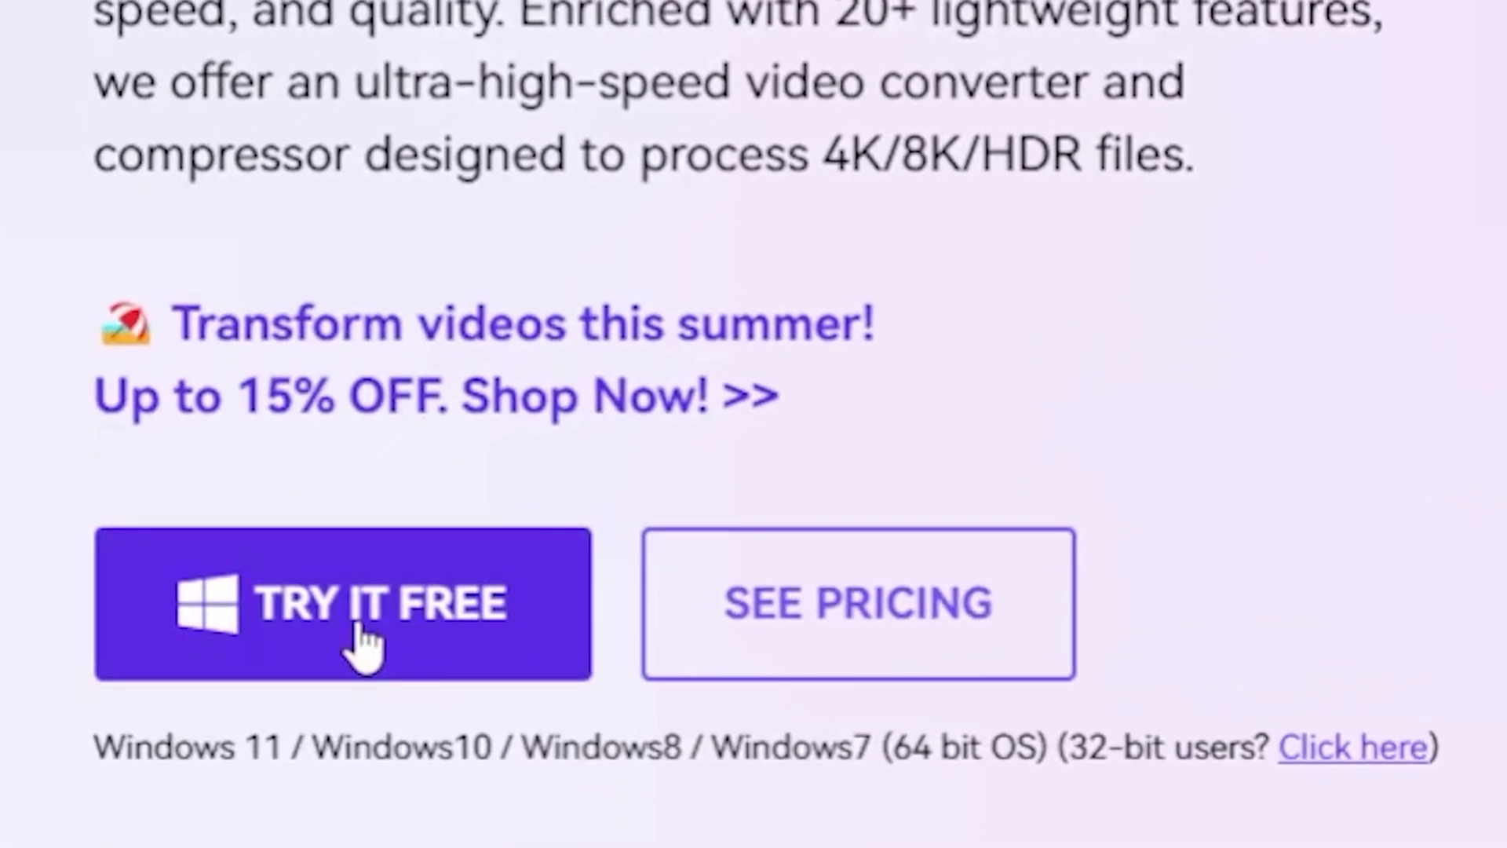
# - Start the free UniConverter download, reopen AI Video Enhancer, and scroll down the page
pyautogui.click(351, 646)
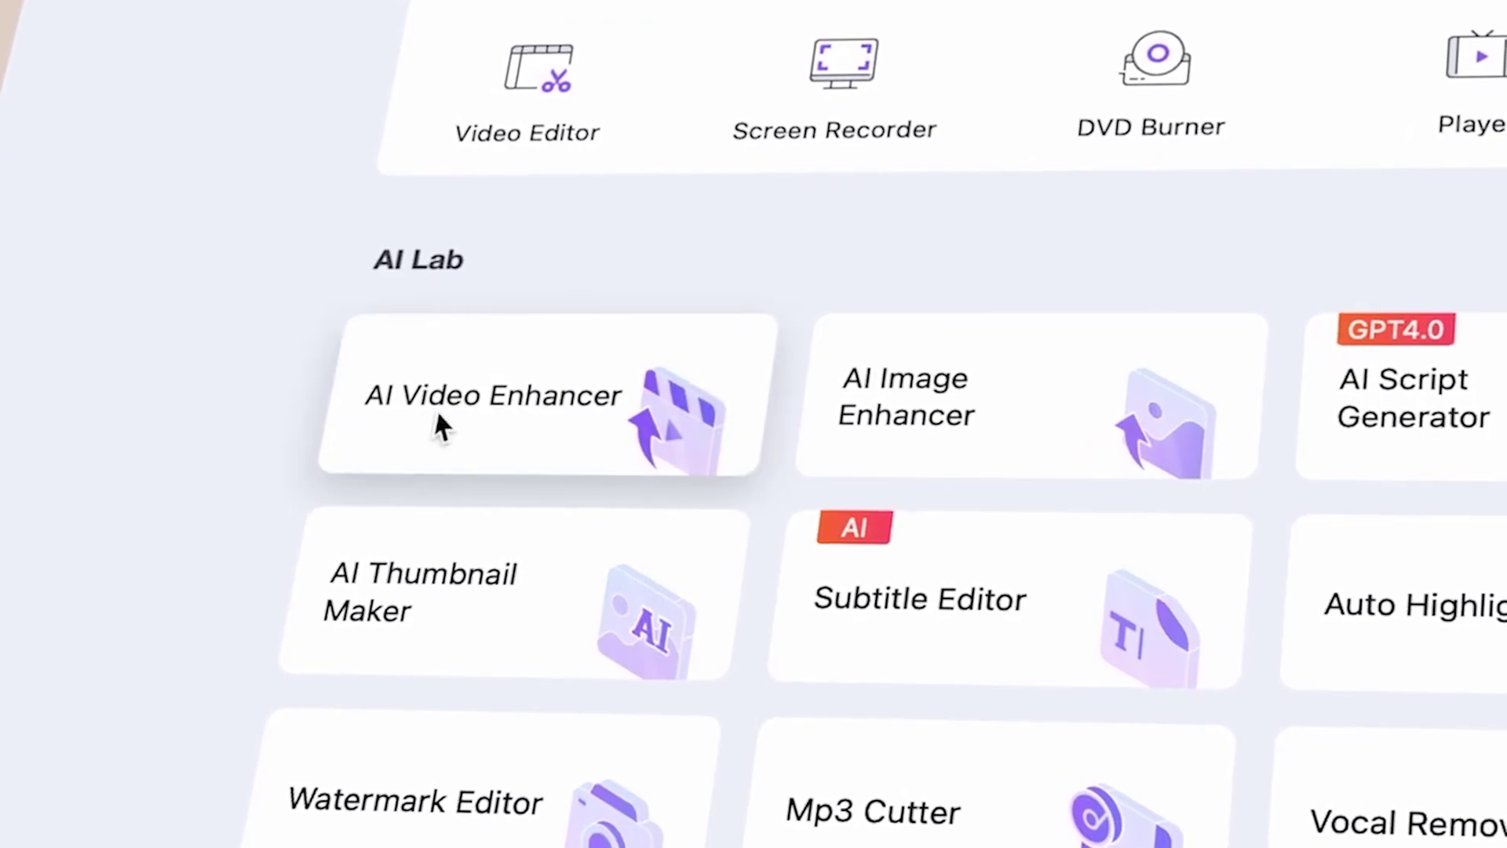
pyautogui.click(560, 412)
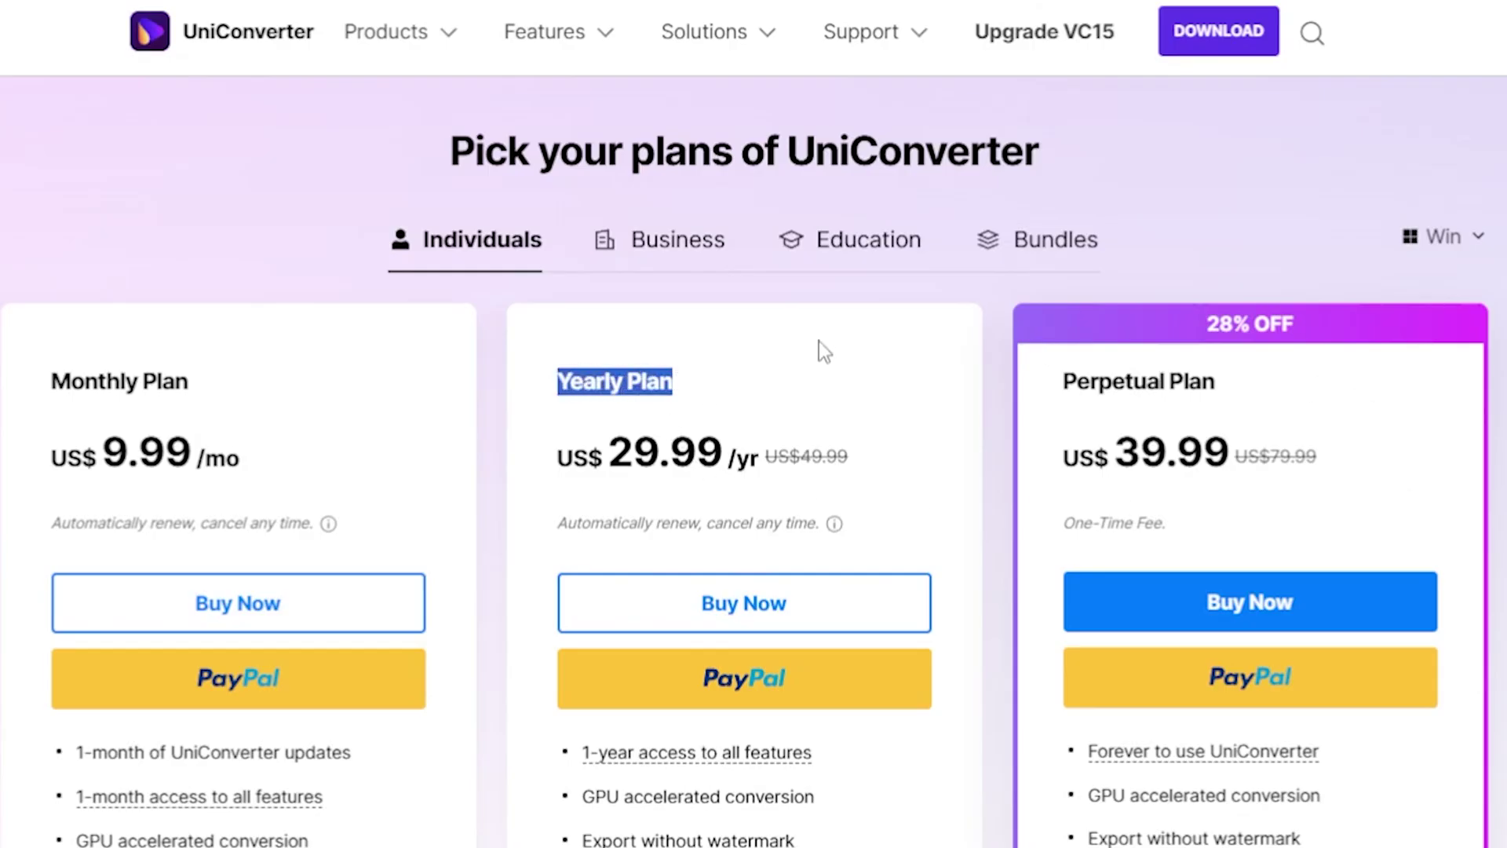
pyautogui.scroll(-3, 939, 287)
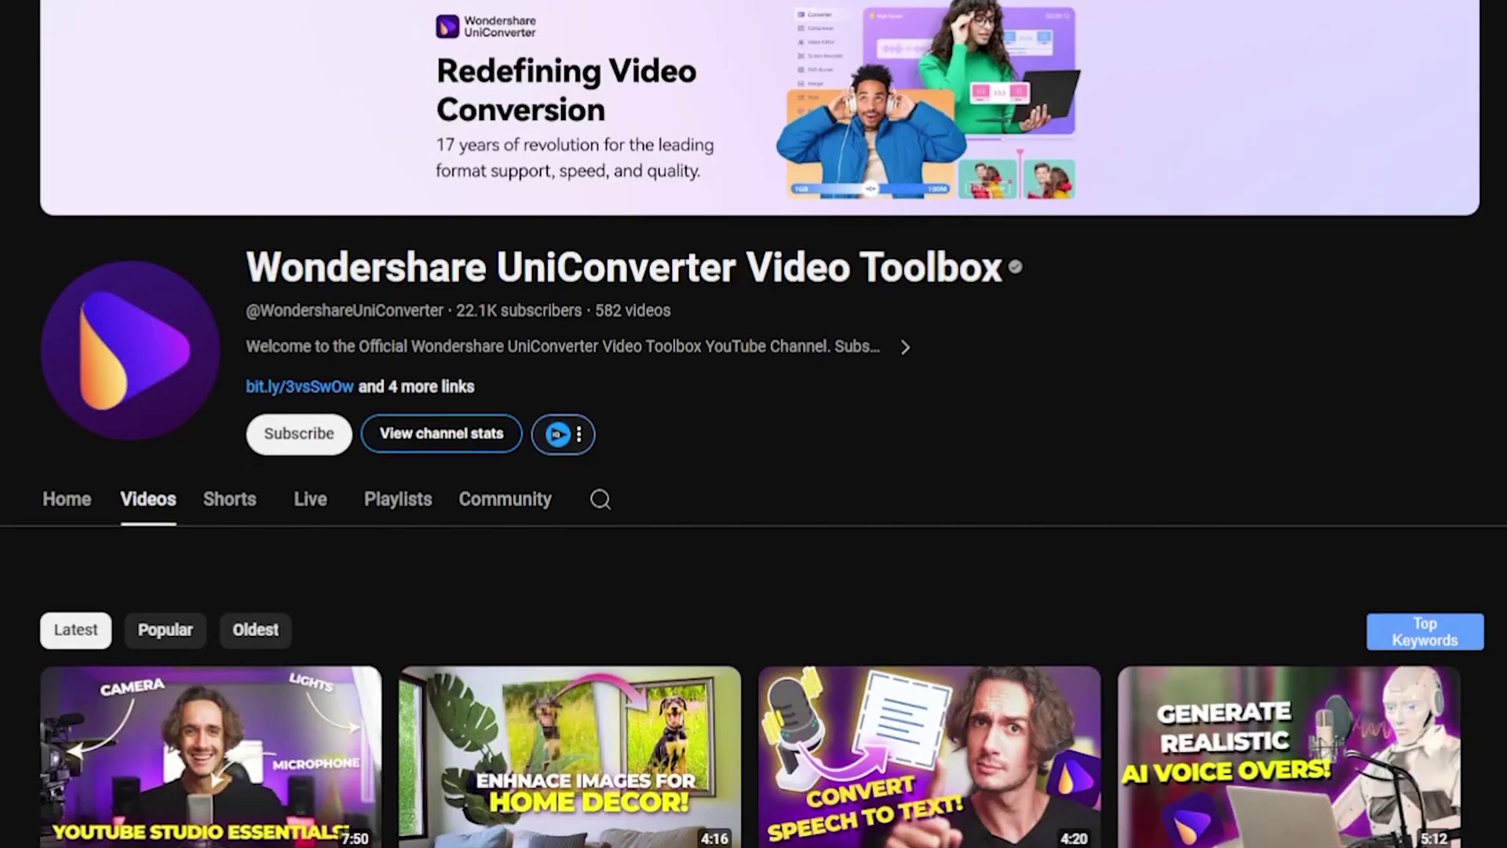
pyautogui.scroll(-1, 754, 424)
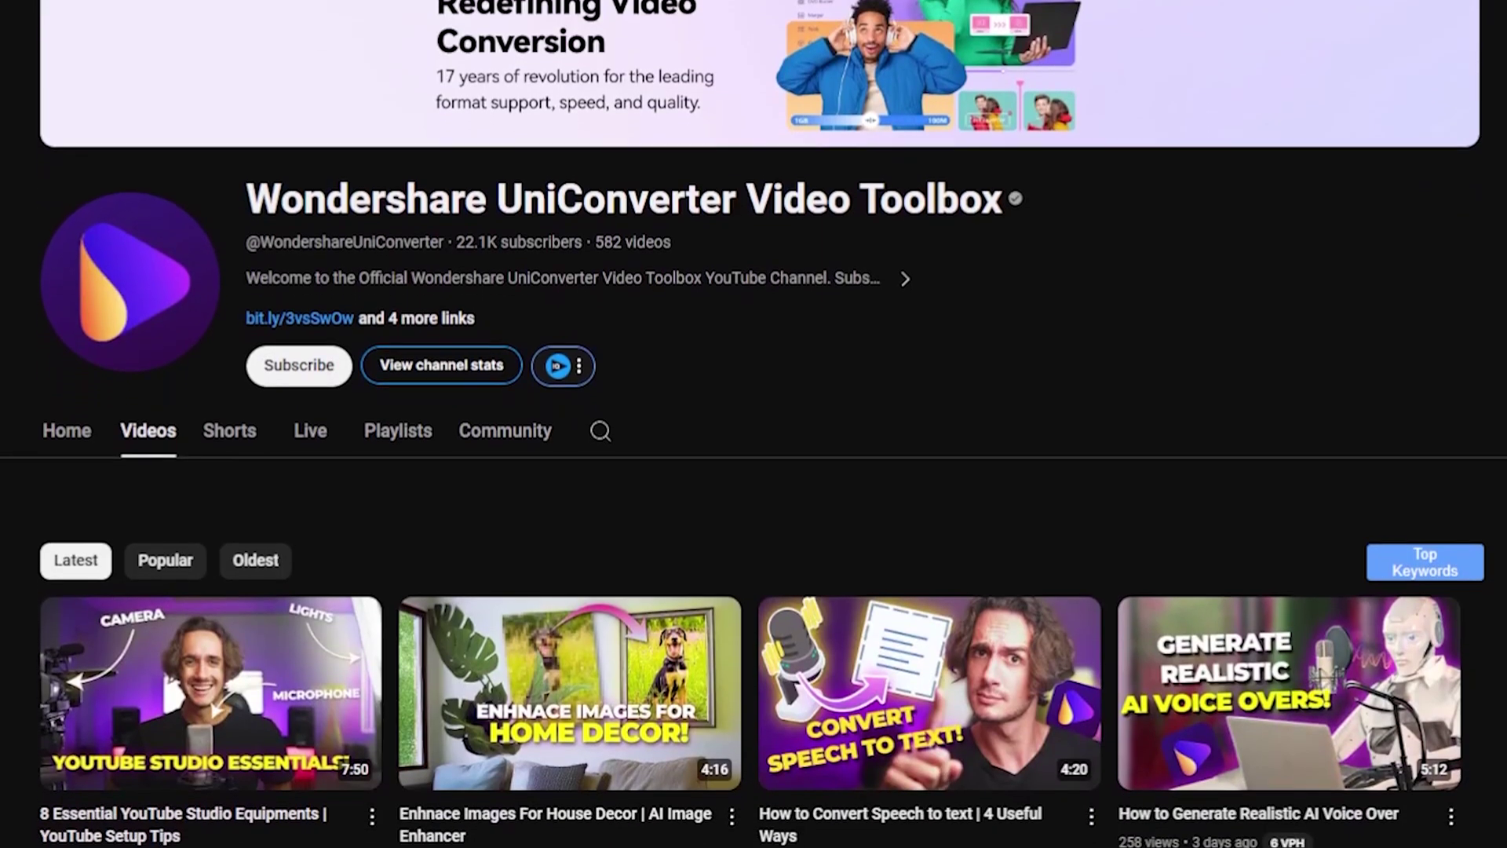
pyautogui.scroll(-2, 754, 424)
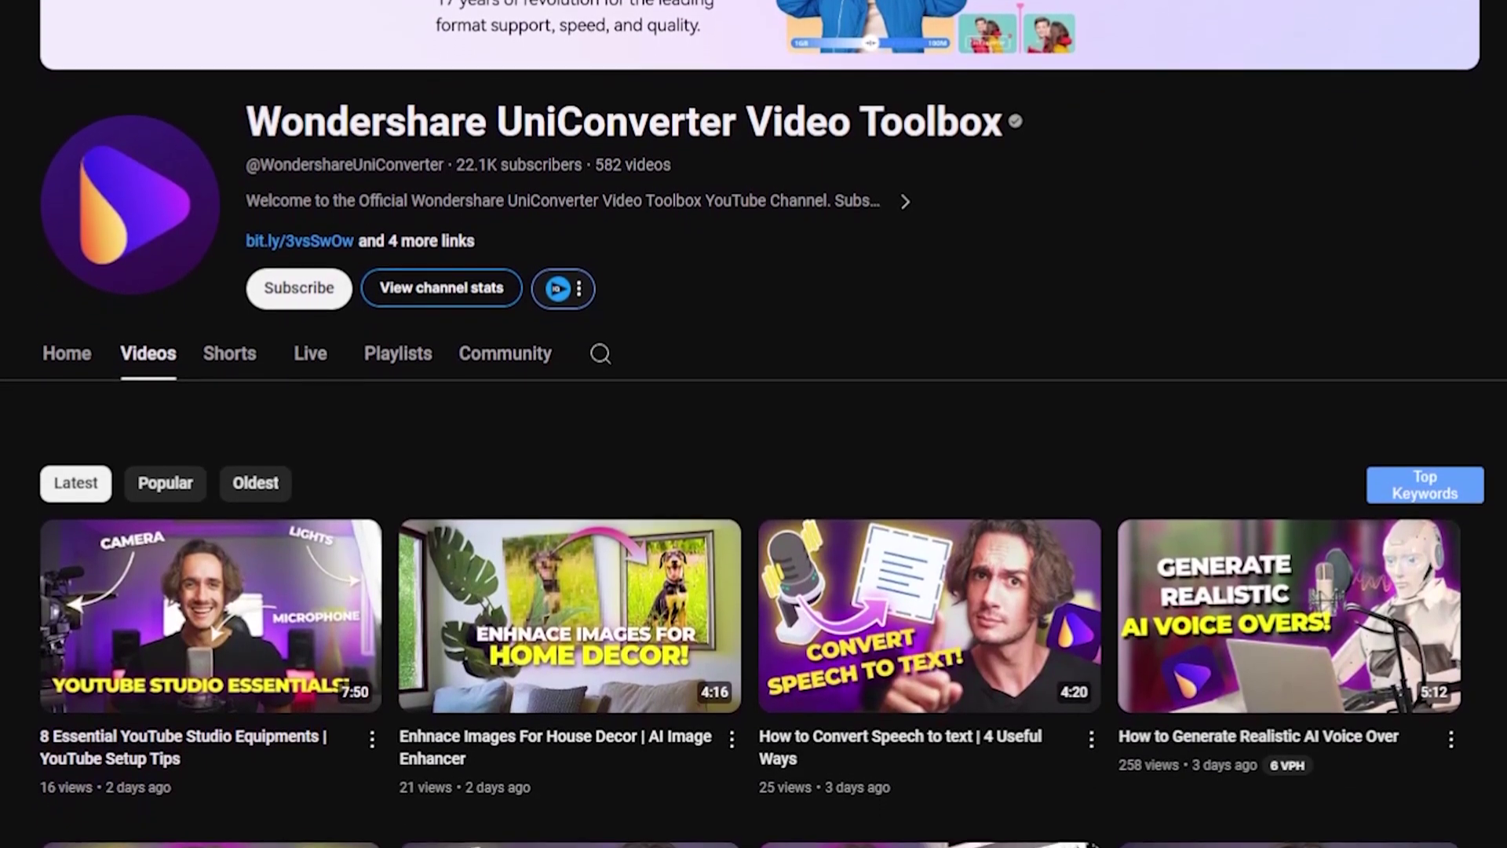